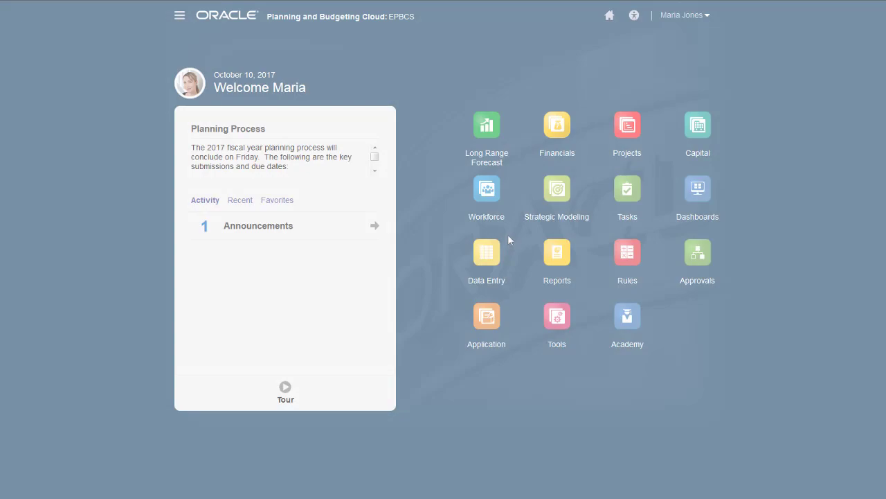
Open the Compensation Planning Summary dashboard under Workforce
click(488, 197)
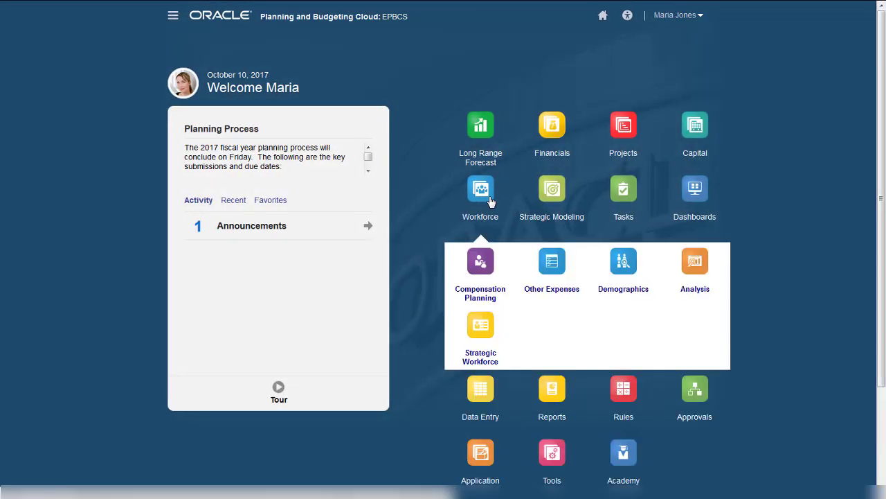
click(485, 257)
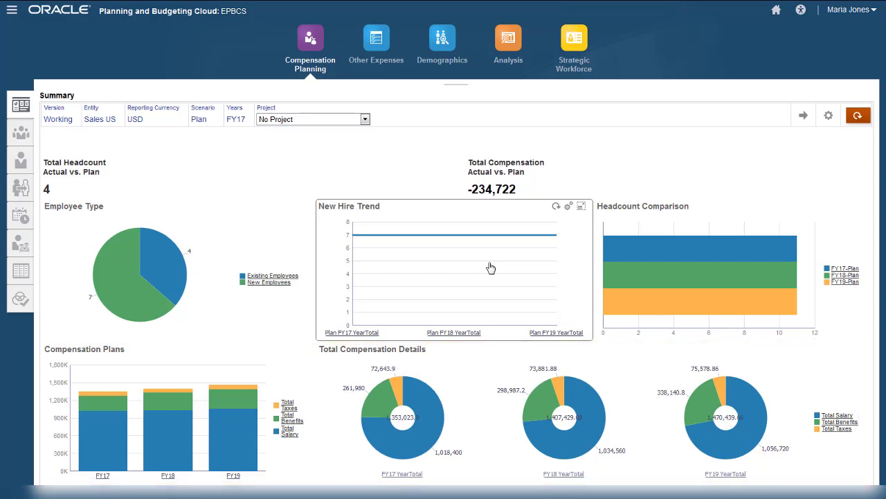
Add a Sales Manager hiring requisition with Default No Union Code, then show Existing Employees
click(21, 132)
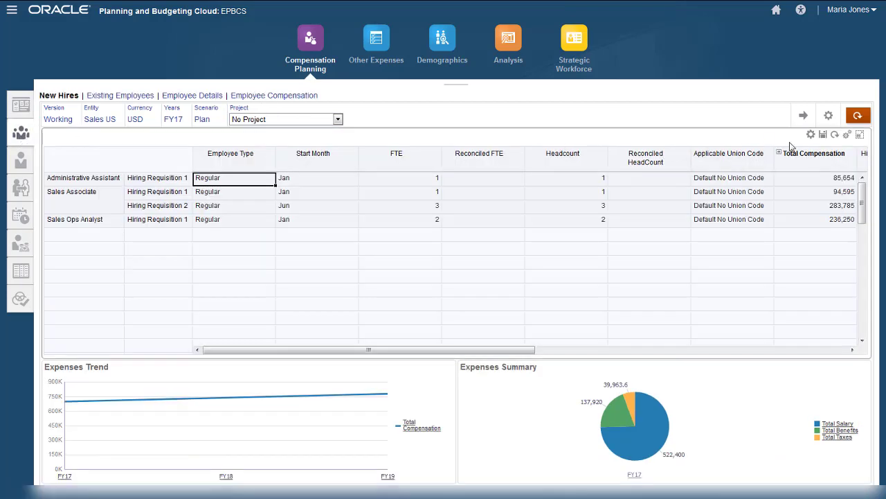
click(811, 134)
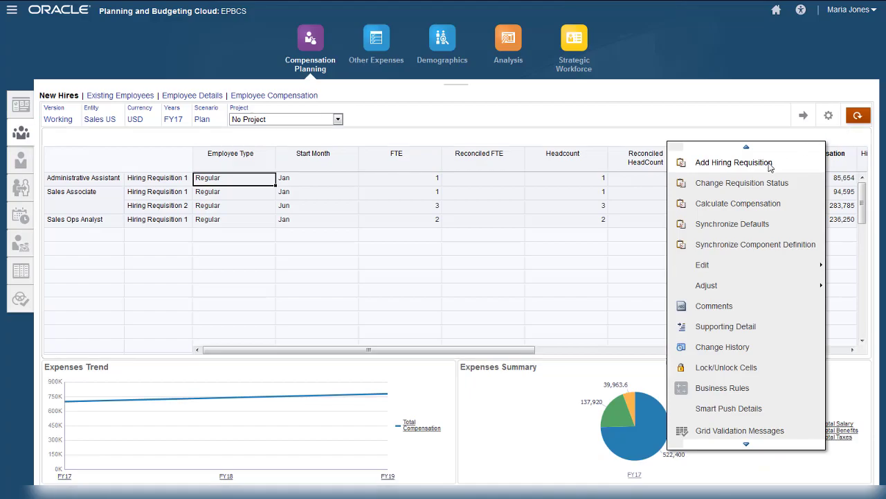
click(734, 162)
click(394, 156)
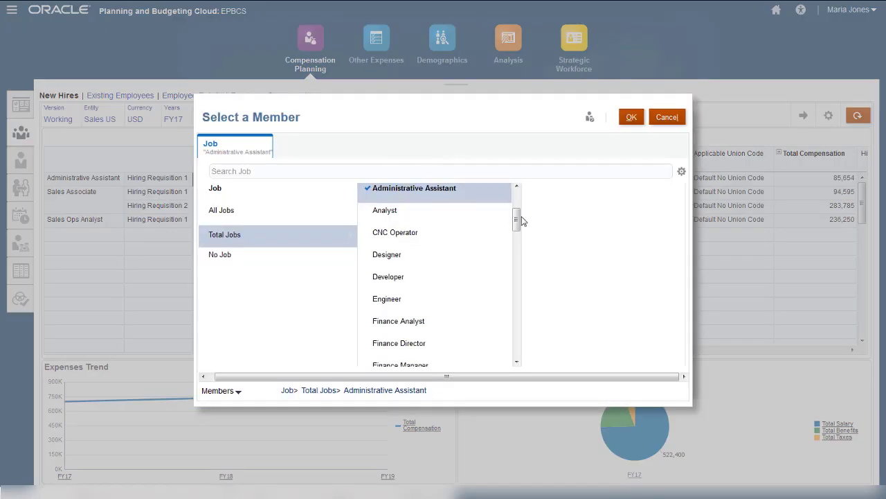
drag(522, 221, 519, 307)
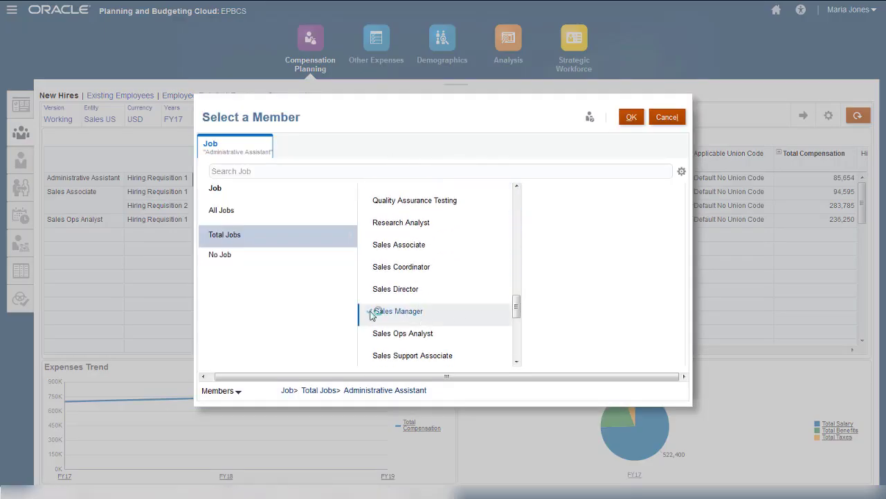
click(398, 311)
click(631, 117)
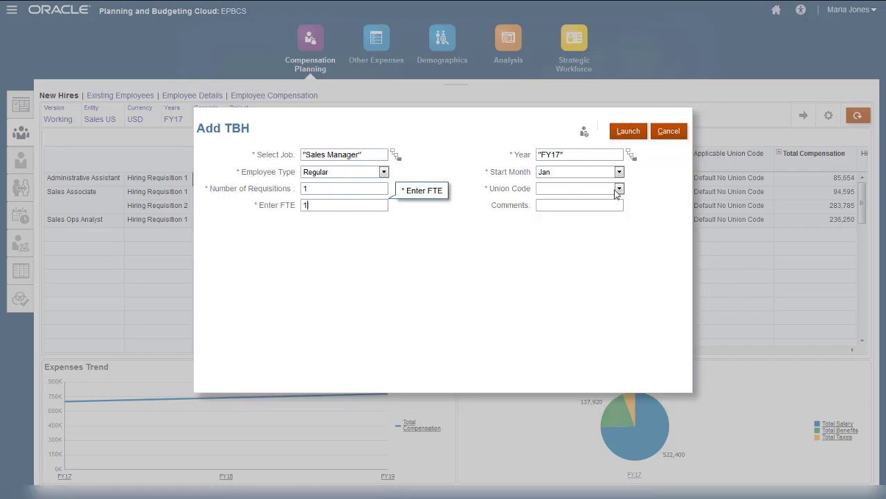
click(620, 188)
click(614, 215)
click(629, 131)
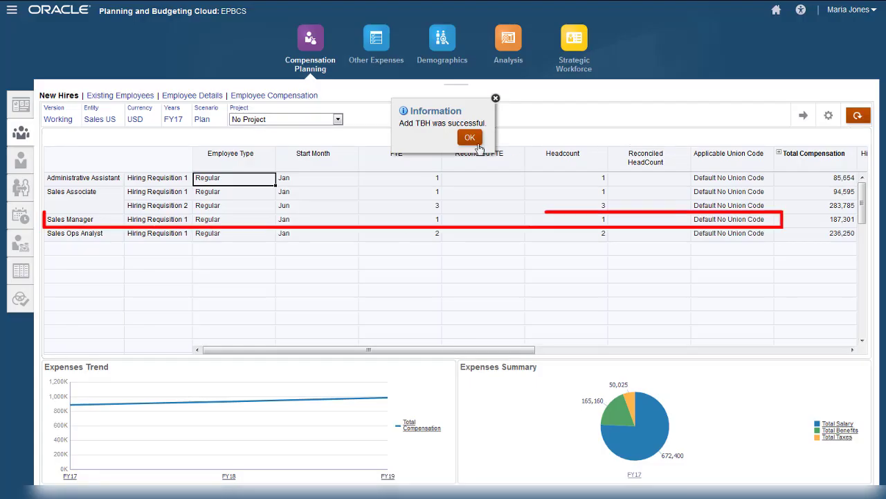
click(471, 138)
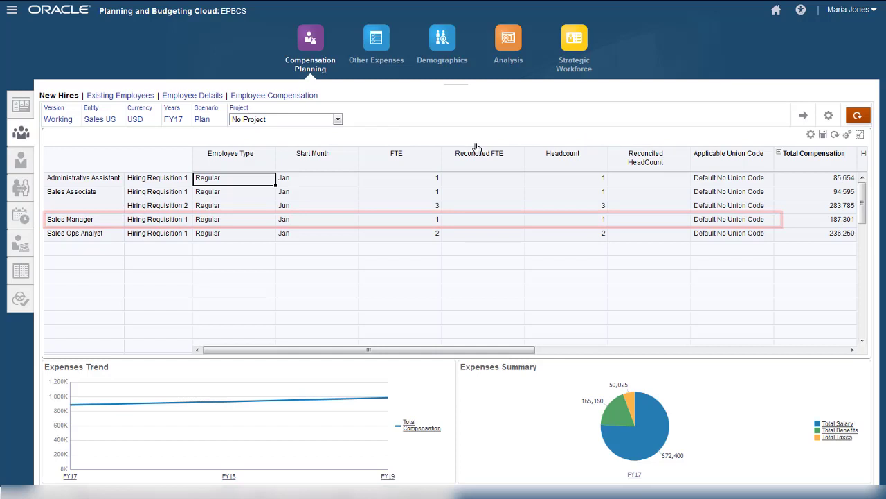
click(143, 97)
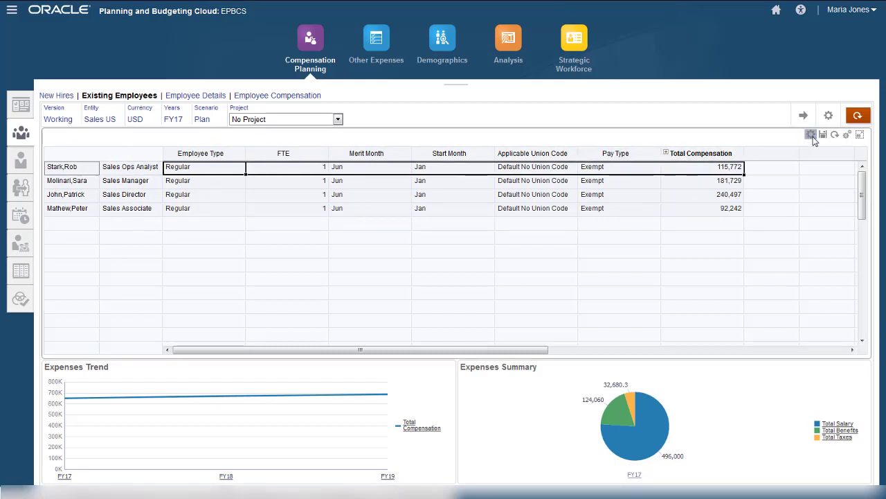
Transfer the Sales Ops Analyst employee to the Operations Analyst job and a new department
click(812, 136)
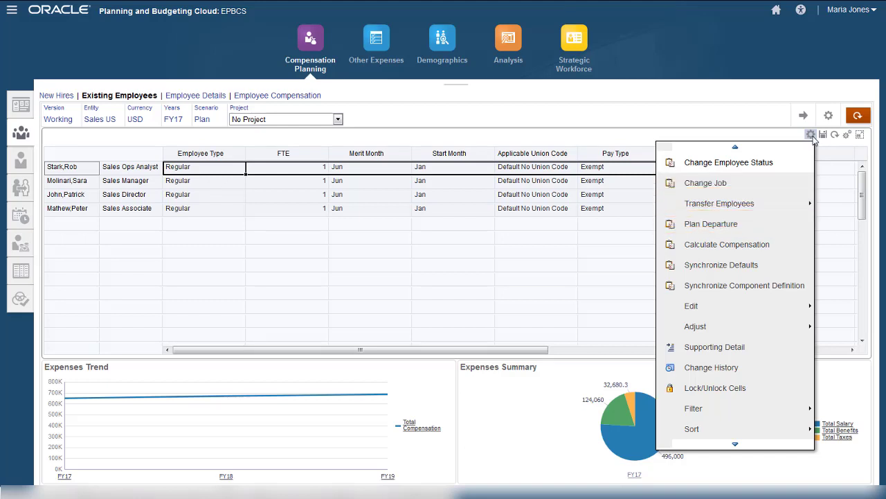
mouse_move(701, 204)
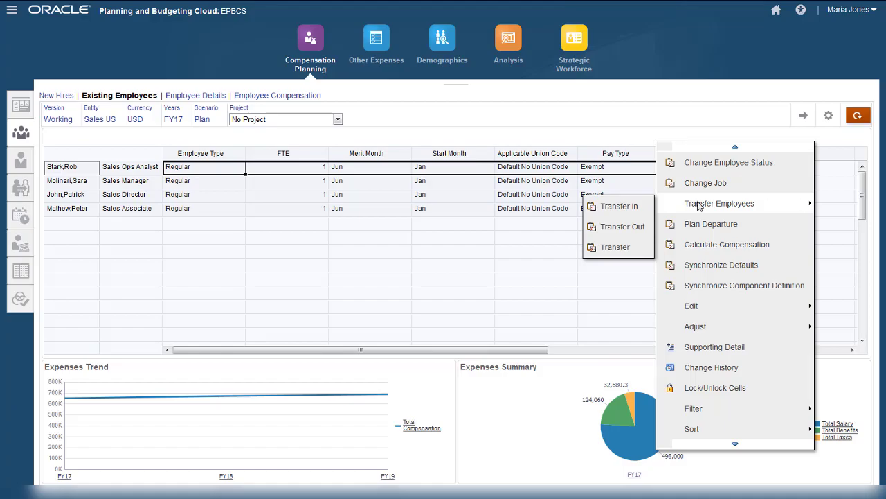
click(631, 246)
click(632, 156)
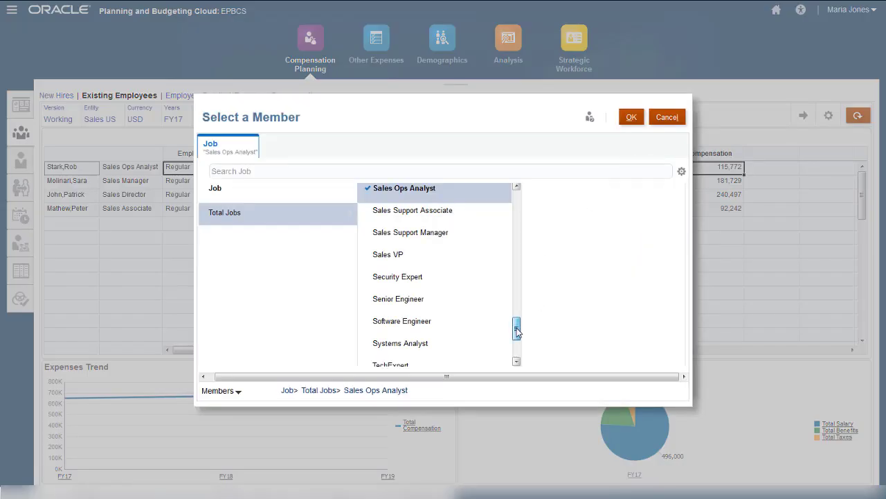
drag(518, 325, 518, 279)
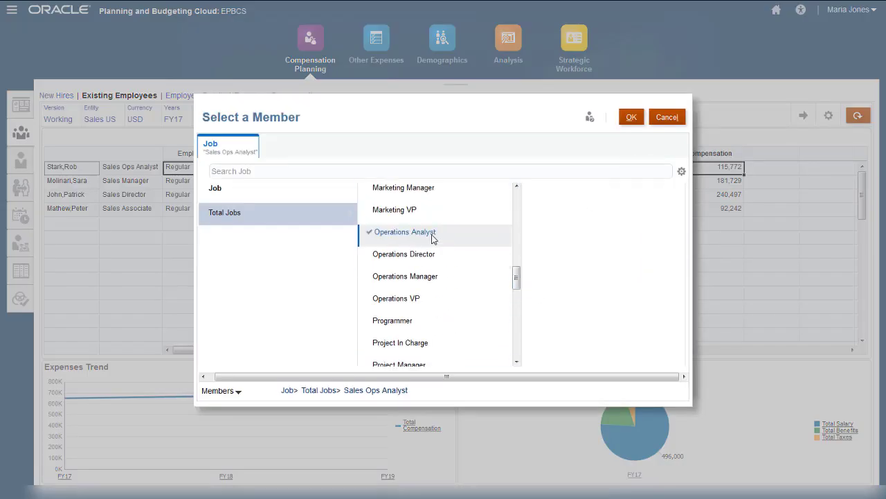
click(367, 236)
click(631, 117)
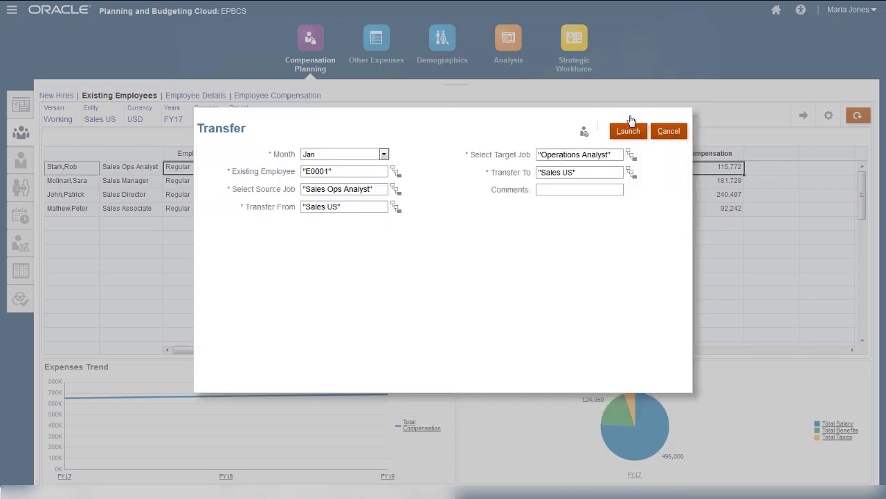
click(631, 172)
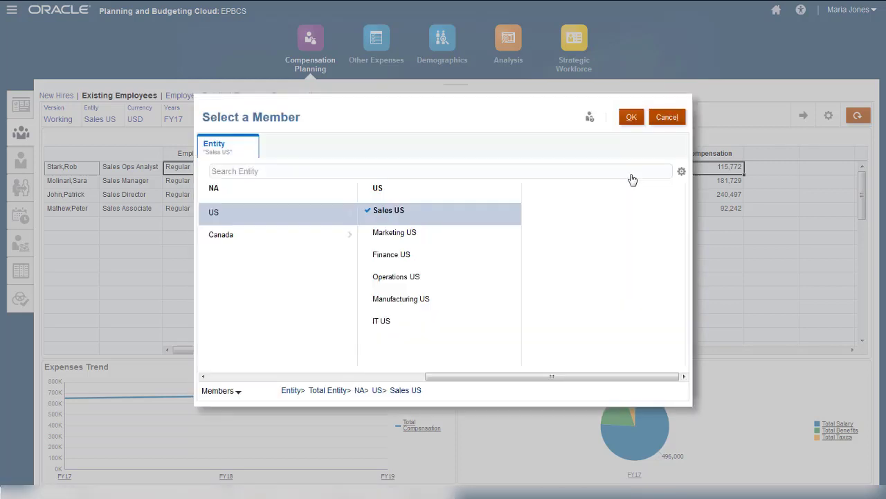
click(367, 279)
click(637, 119)
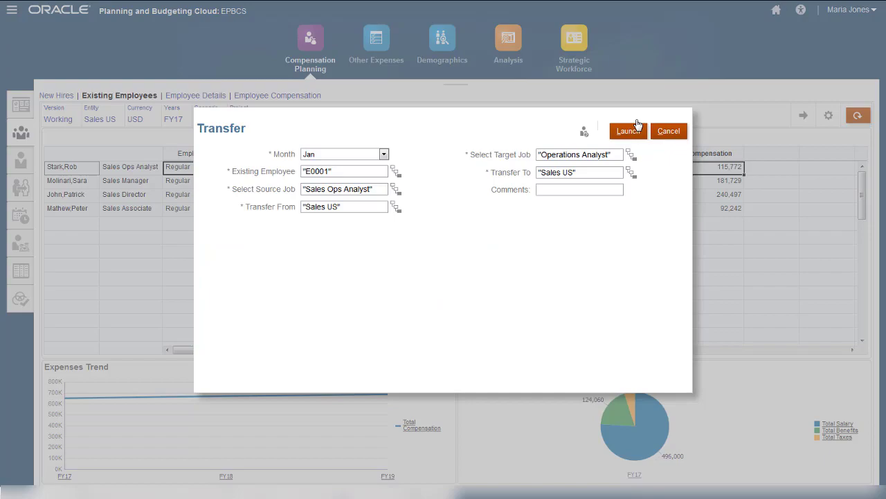
click(634, 130)
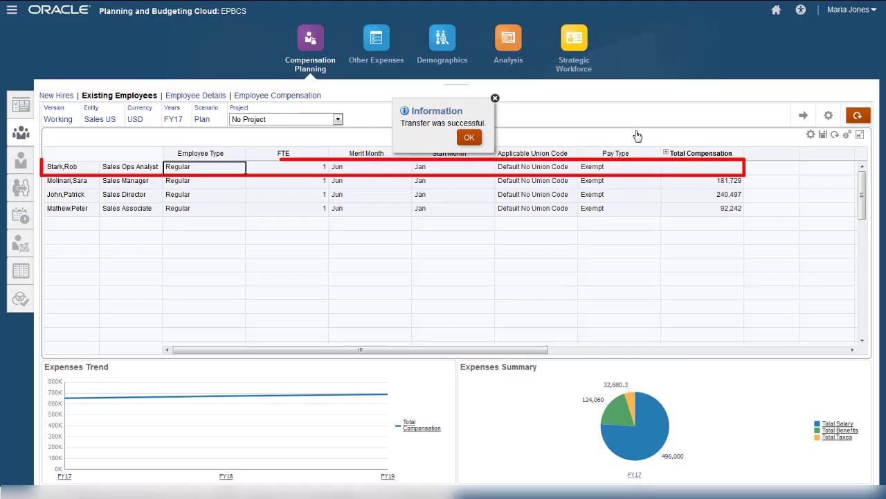
click(470, 138)
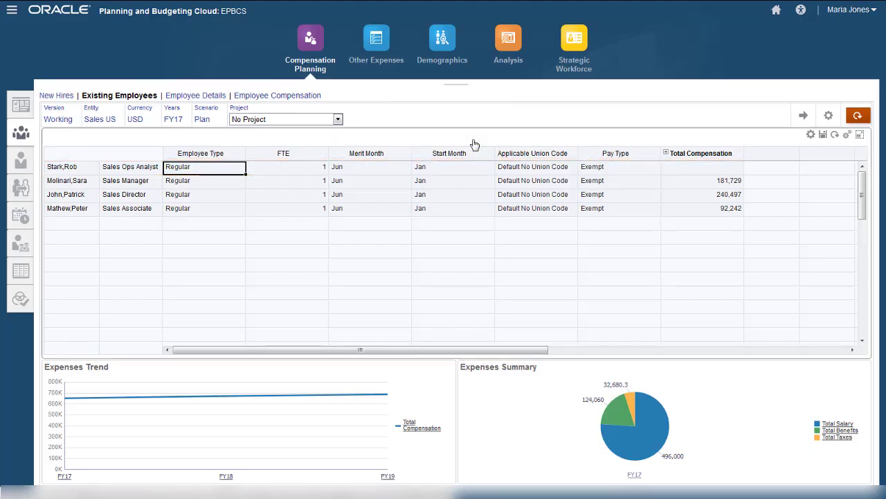
Change the Sales Director employee's job to Sales VP starting Jul with FTE 1
click(81, 201)
click(811, 134)
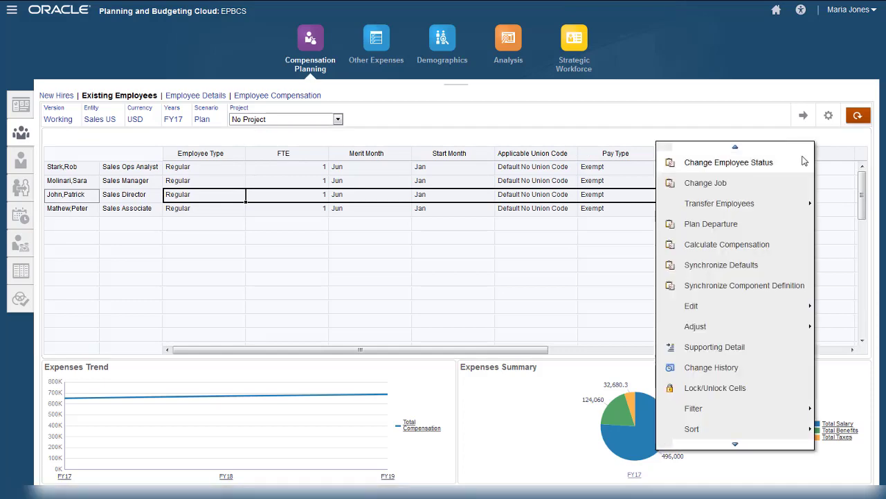
click(704, 186)
click(384, 172)
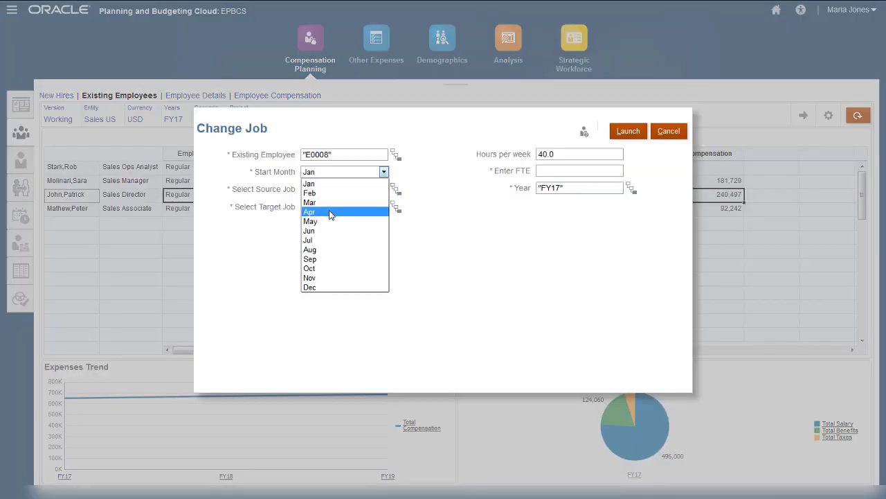
click(313, 240)
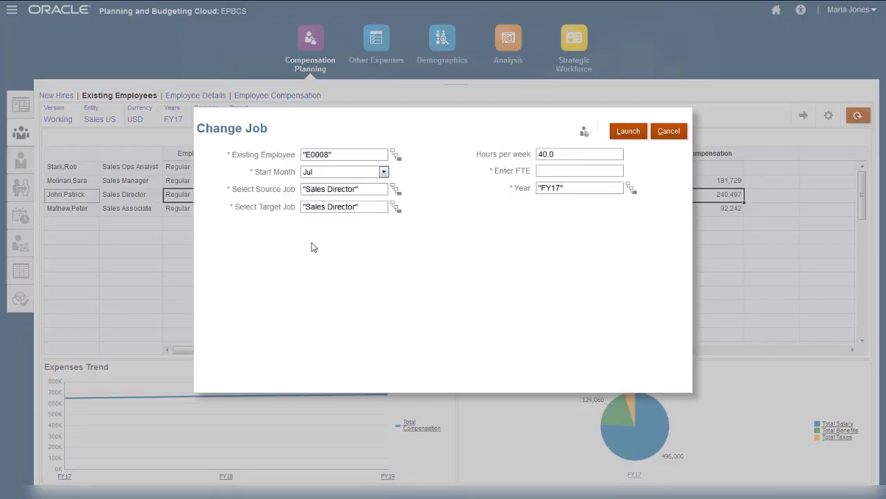
click(396, 209)
click(371, 302)
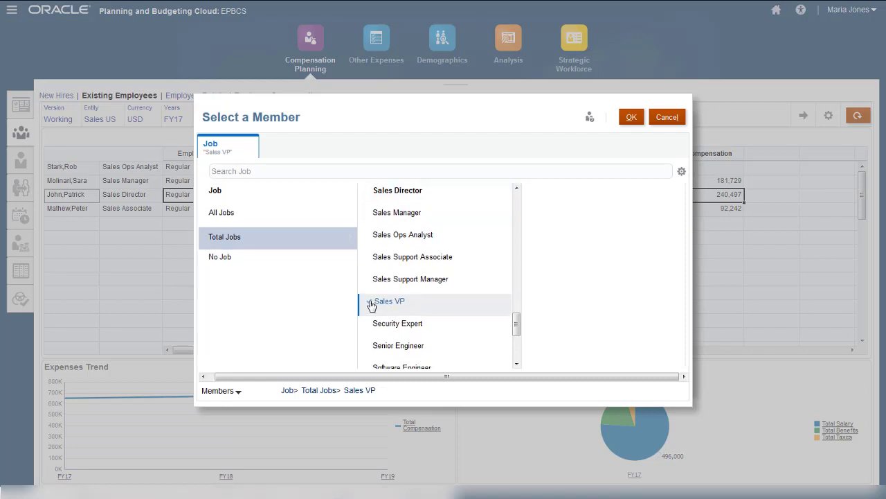
click(632, 117)
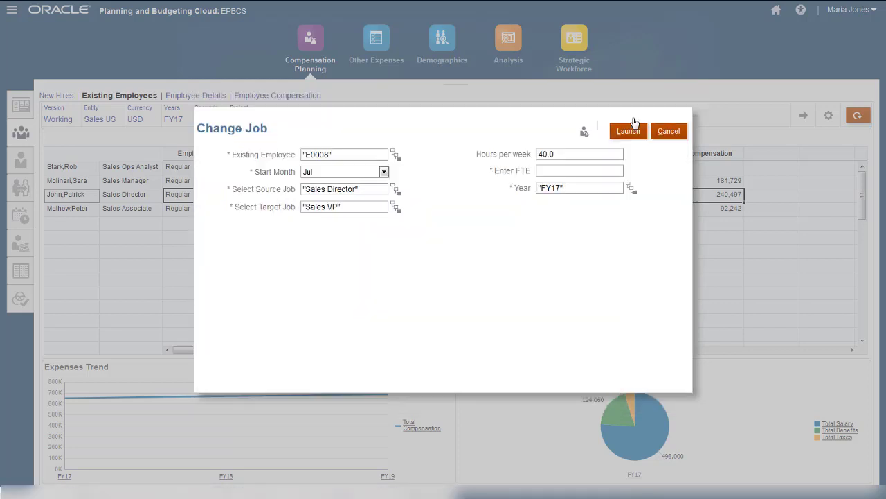
text(1)
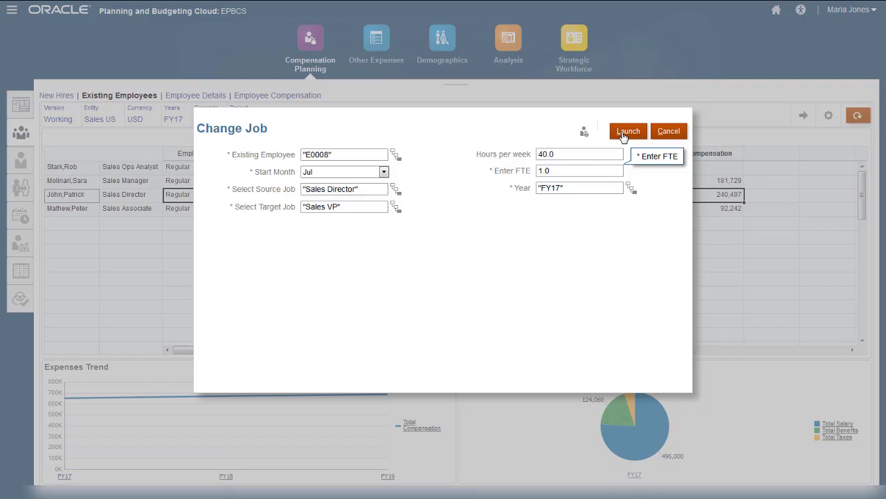
click(623, 135)
click(483, 141)
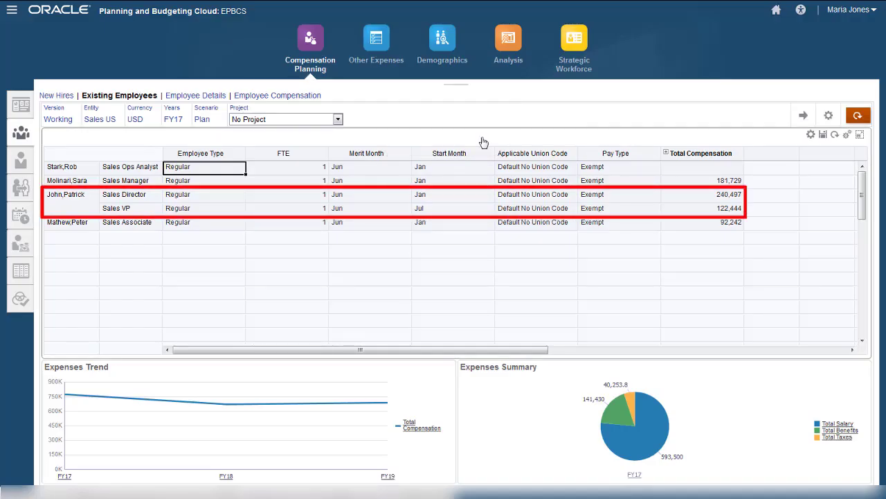
click(86, 225)
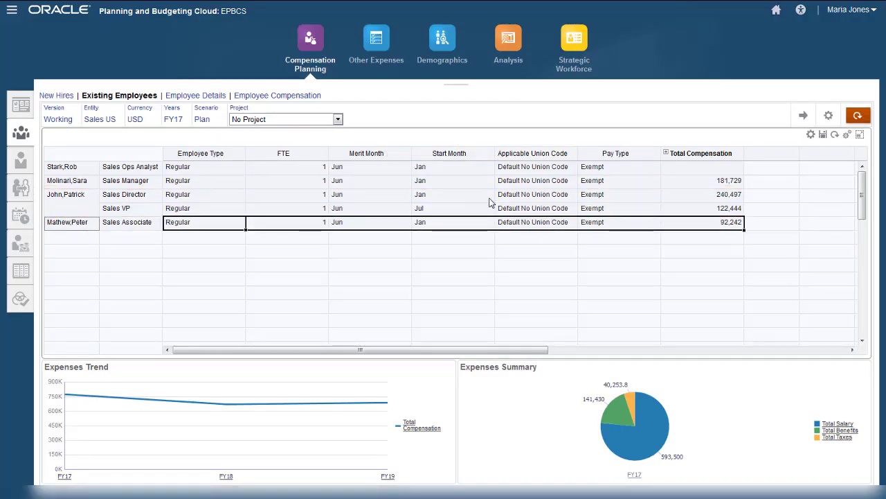
Plan the Sales Associate's departure as Resigned in May and launch it
click(811, 135)
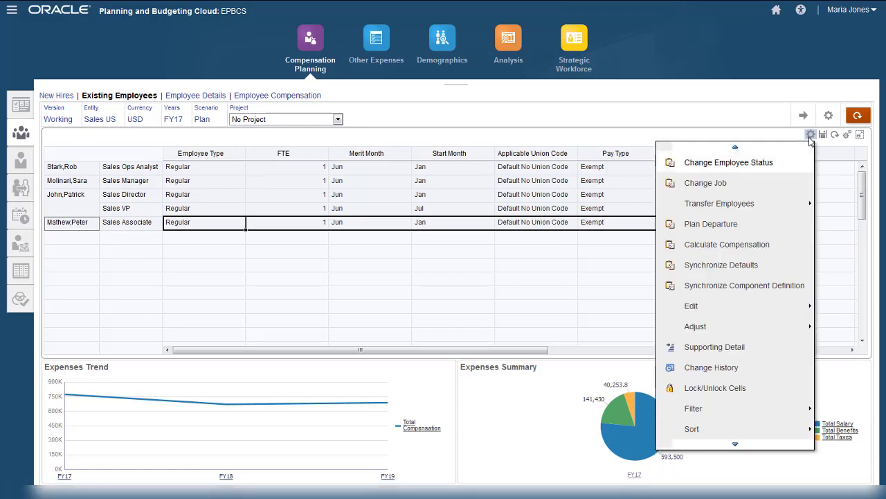
click(748, 224)
click(385, 191)
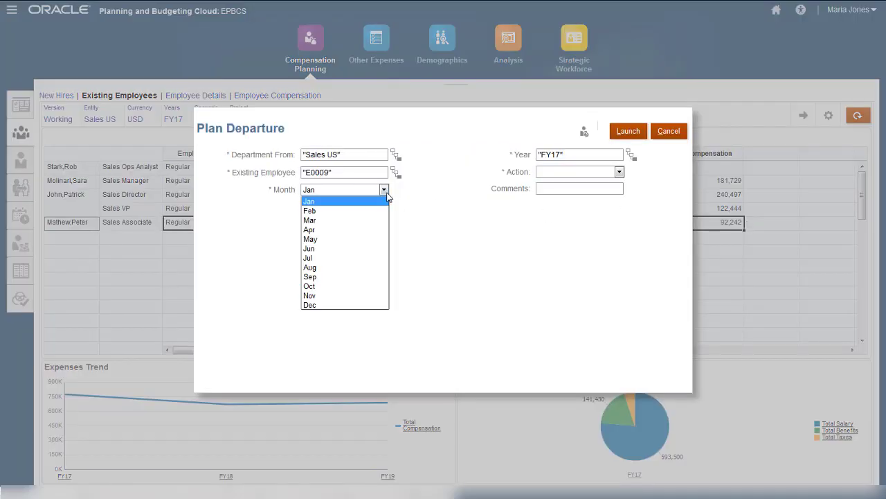
click(374, 239)
click(619, 172)
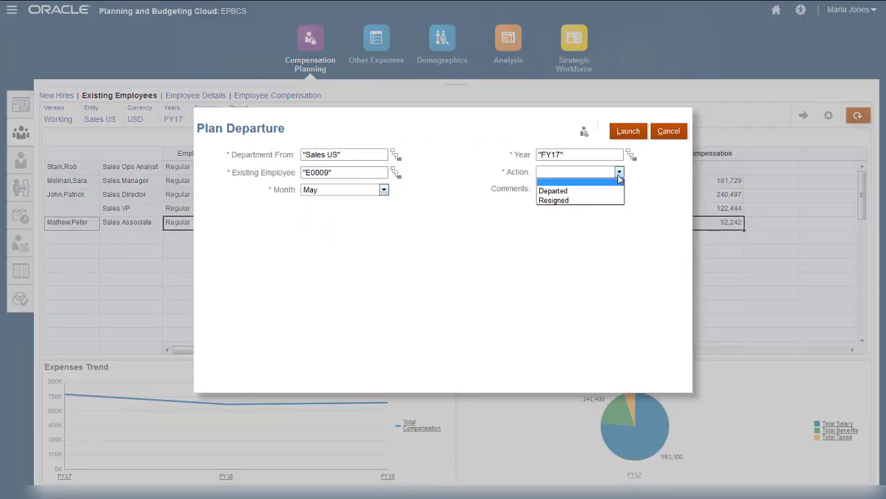
click(610, 200)
click(635, 136)
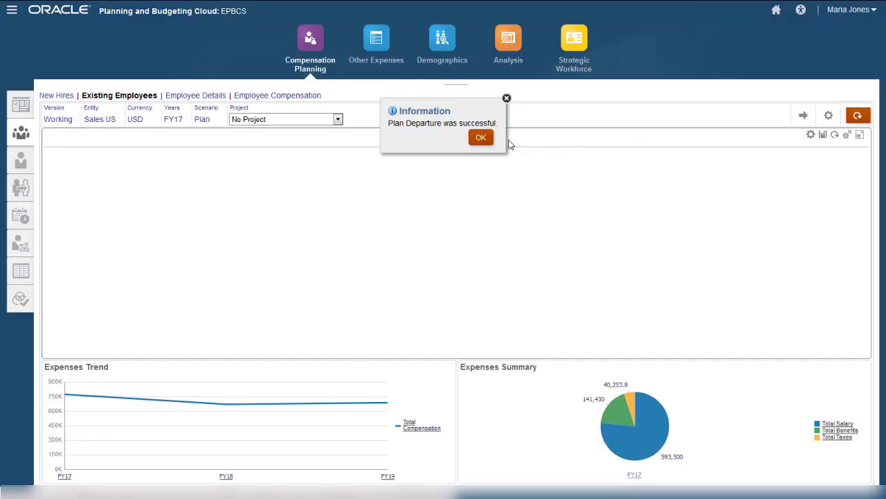
click(533, 136)
Load Employee Details for the Sales VP job and the employee holding it
click(24, 166)
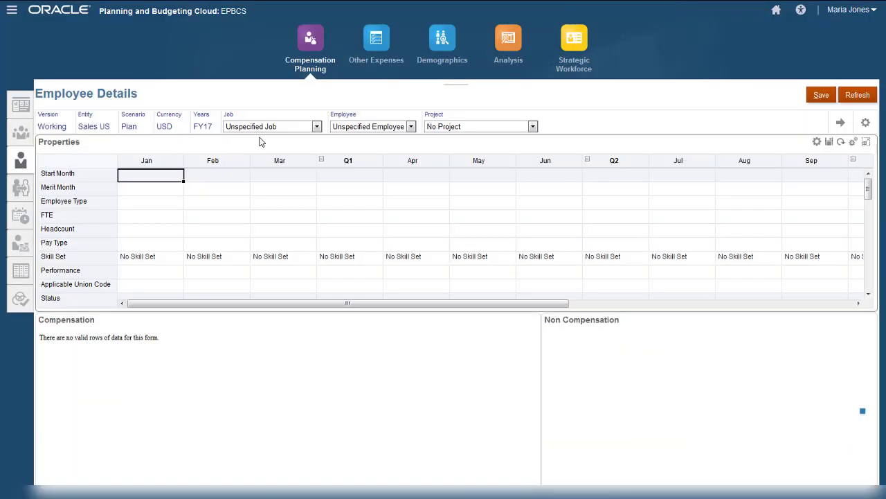
click(316, 126)
drag(318, 152, 318, 245)
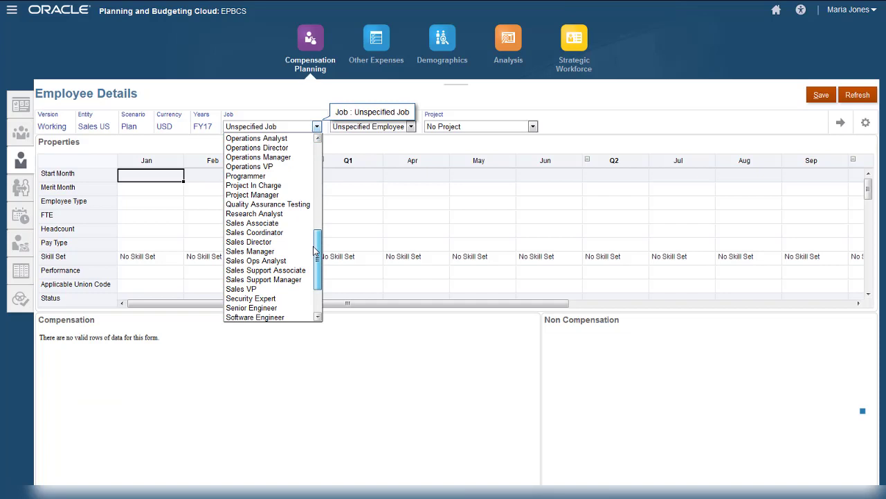
click(253, 287)
click(411, 126)
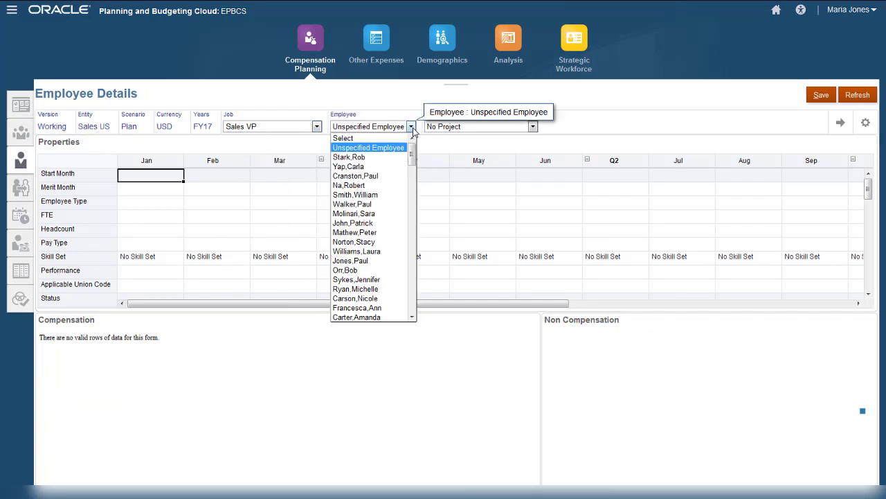
click(389, 220)
click(840, 122)
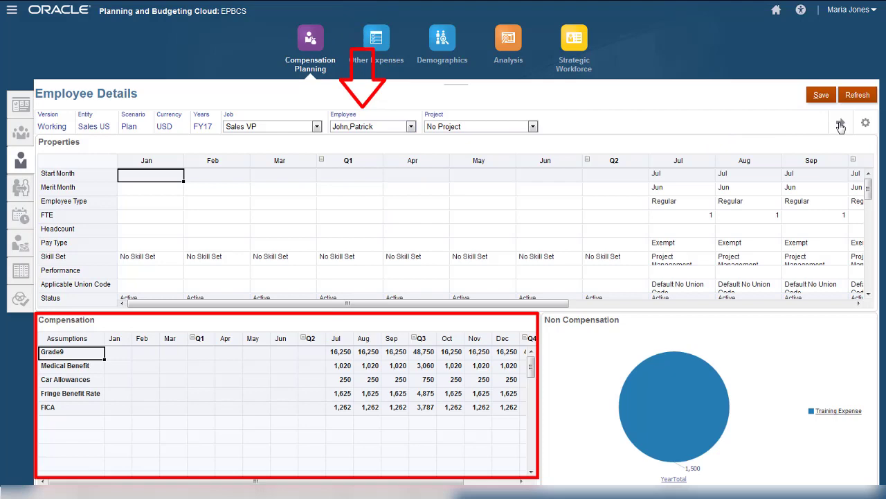
Switch to the Other Expenses dashboard to view non-compensation expenses by job
click(390, 51)
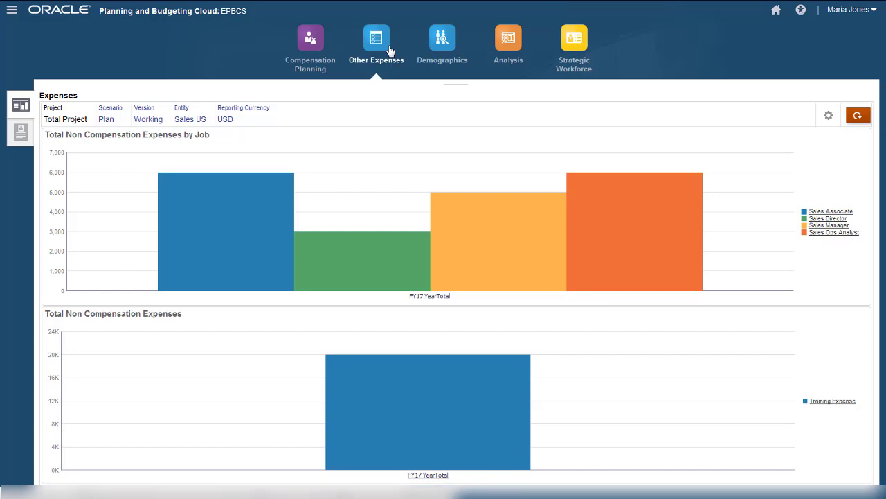
Open the Enter Expenses form on its Enter Expenses for All tab
click(20, 133)
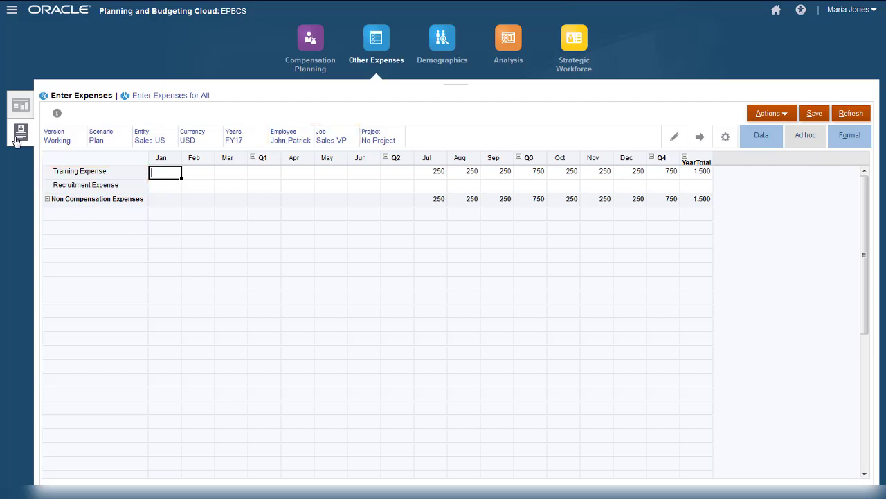
click(169, 97)
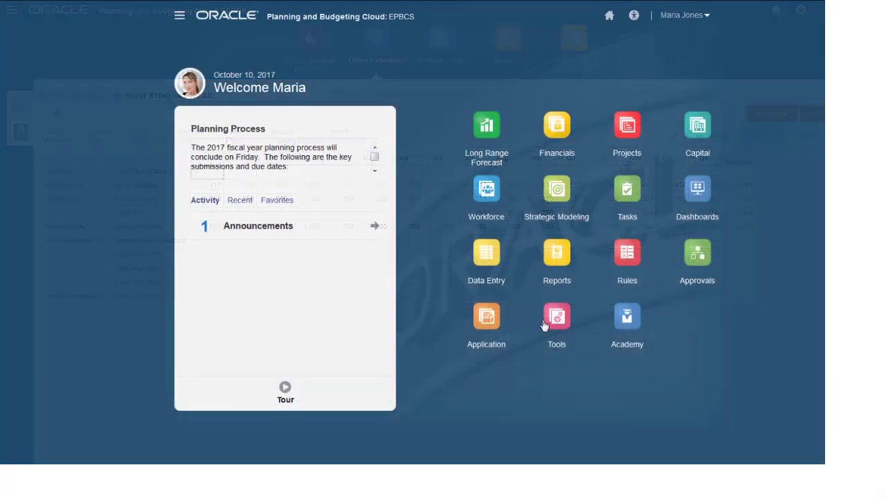
Go to Application > Configure for Workforce and select the Benefits and Taxes task
click(485, 320)
click(564, 453)
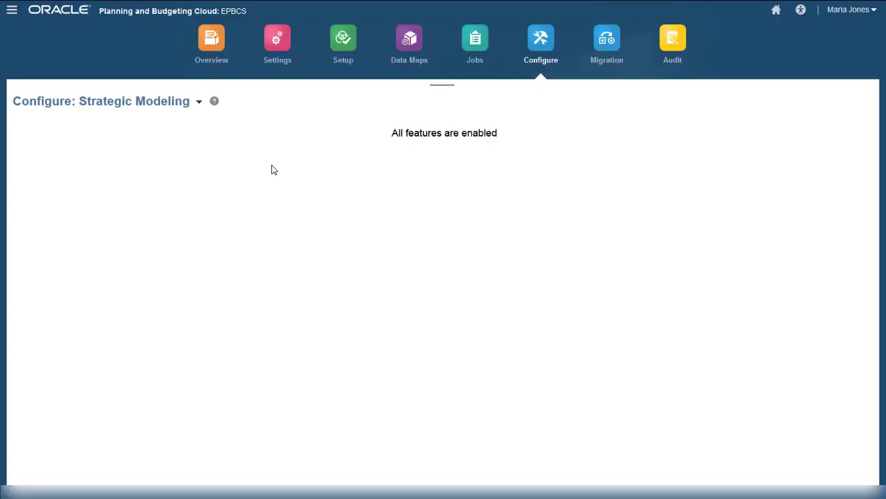
click(203, 108)
click(246, 146)
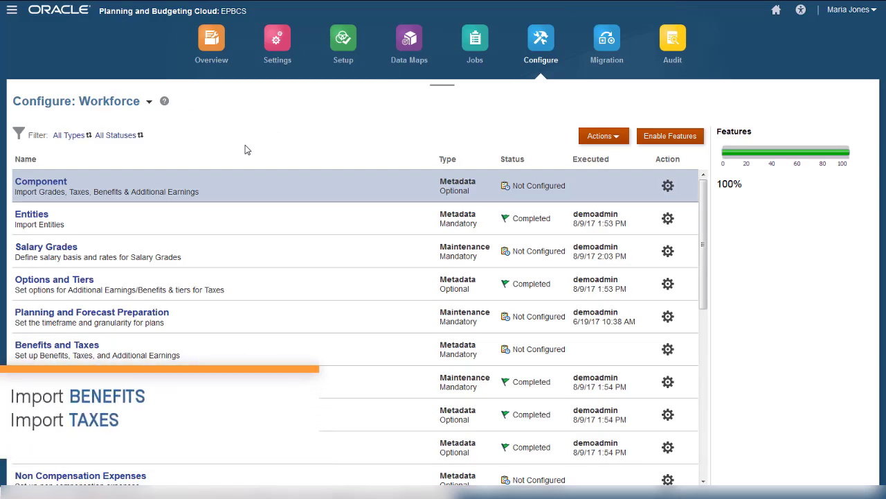
click(74, 350)
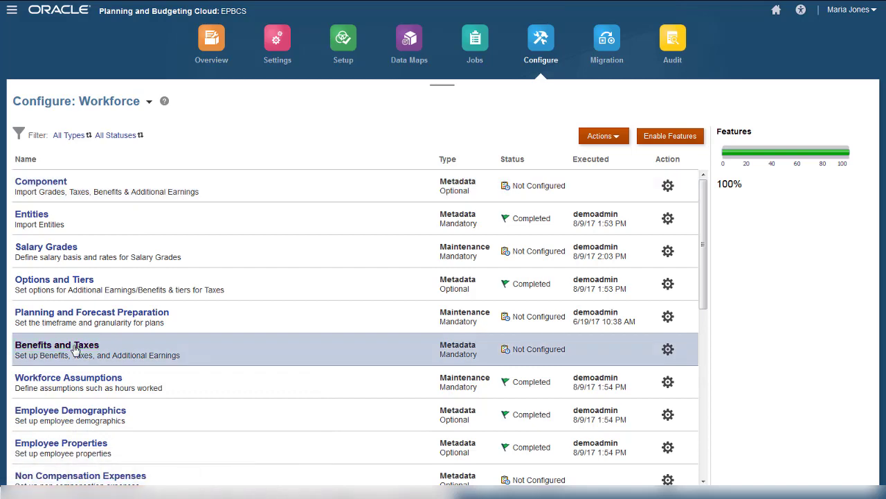
Open Benefits and Taxes and view the Fringe Benefit Rate details
click(75, 348)
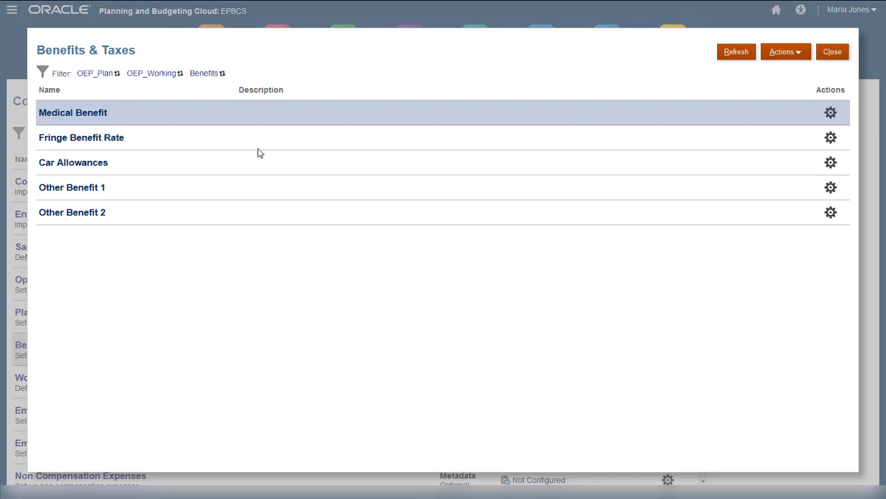
click(112, 140)
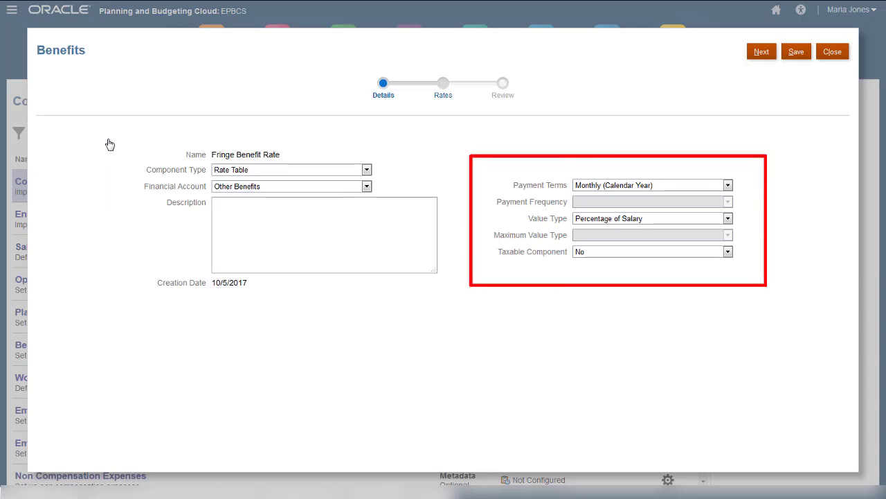
Keep Monthly (Calendar Year) payment terms and Percentage of Salary as the value type
click(730, 188)
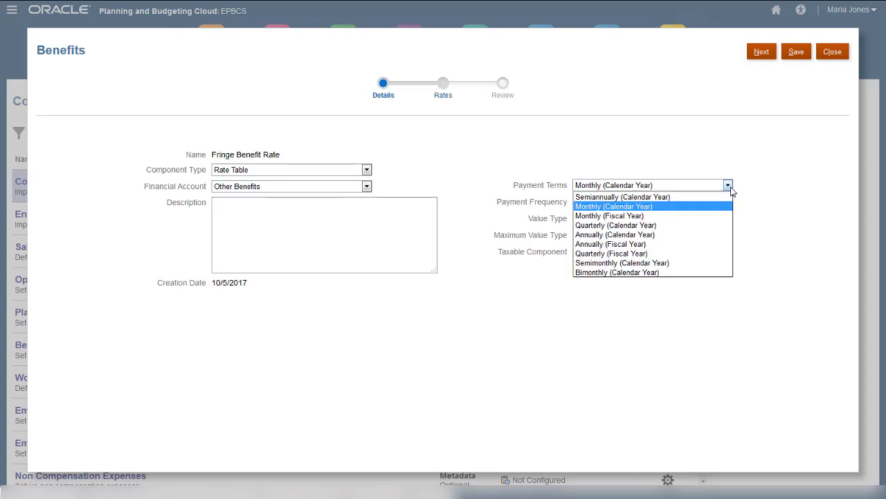
click(766, 211)
click(728, 218)
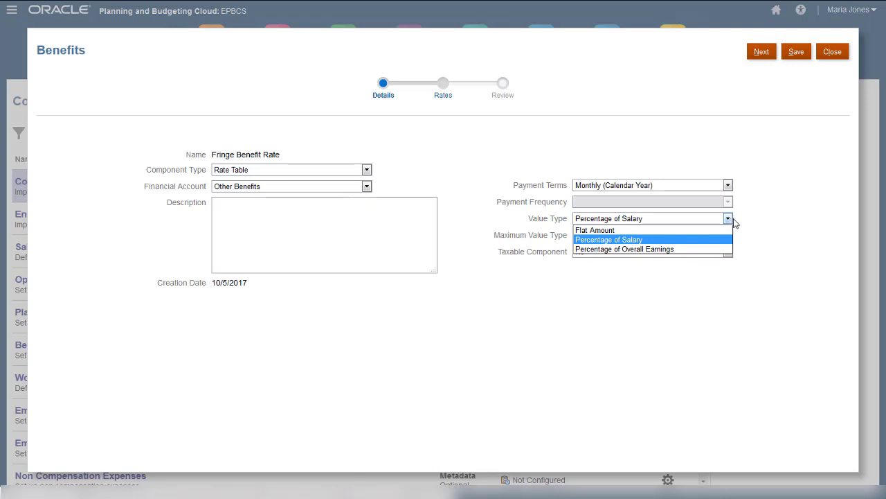
click(740, 223)
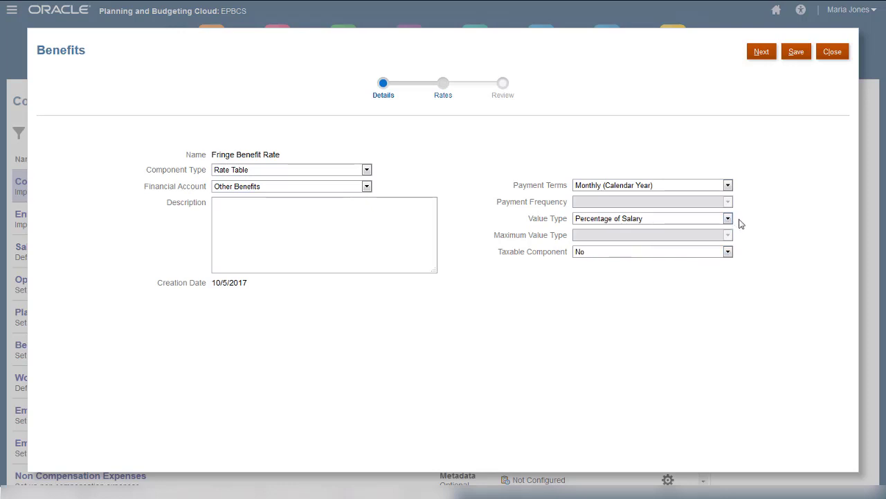
Enter 11 as the FY19 Fringe Rate - US and save the rates
click(760, 58)
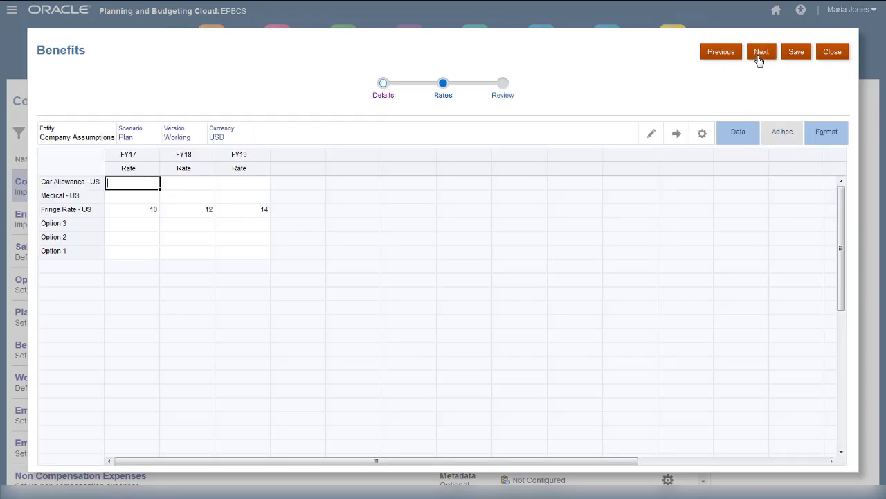
click(267, 213)
text(11)
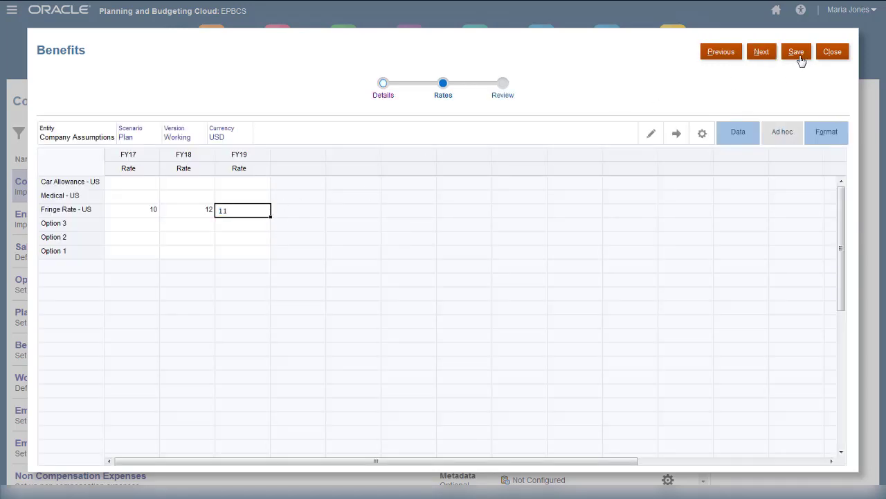
click(798, 58)
Open Workforce > Compensation Planning's Salary Grades form listing Grade1–Grade10 rates for FY17–FY19
click(473, 267)
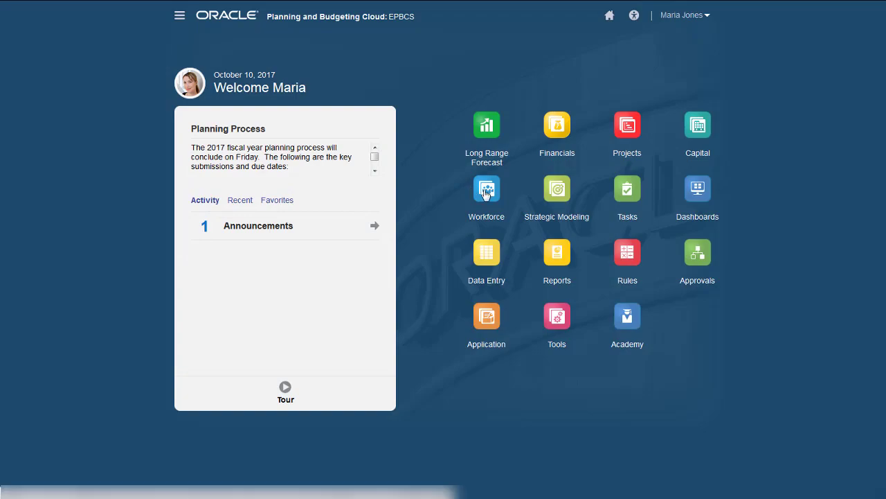
click(486, 188)
click(479, 257)
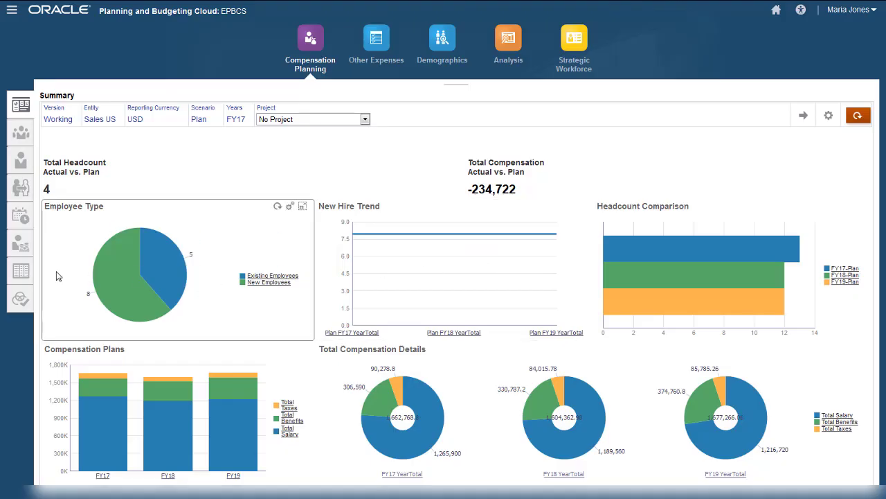
click(22, 246)
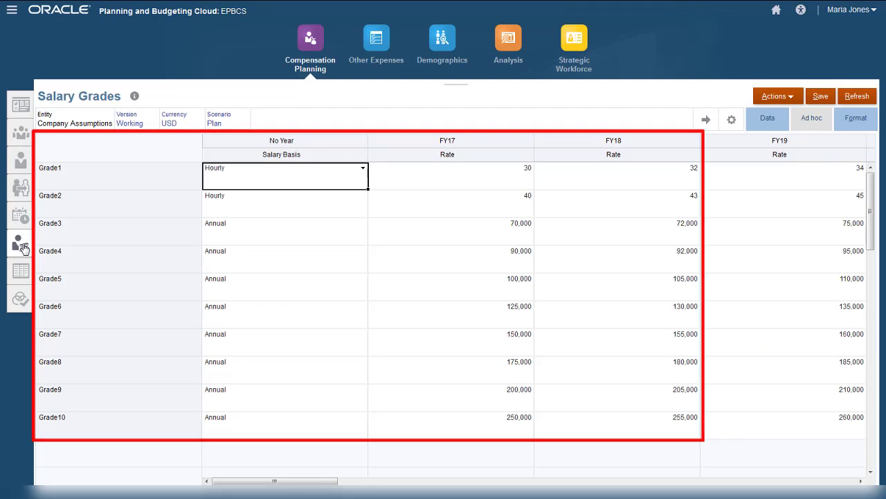
Open the Workforce compensation assumptions showing salary grade defaults for Sales US jobs, e.g. Sales VP at Grade10
click(21, 220)
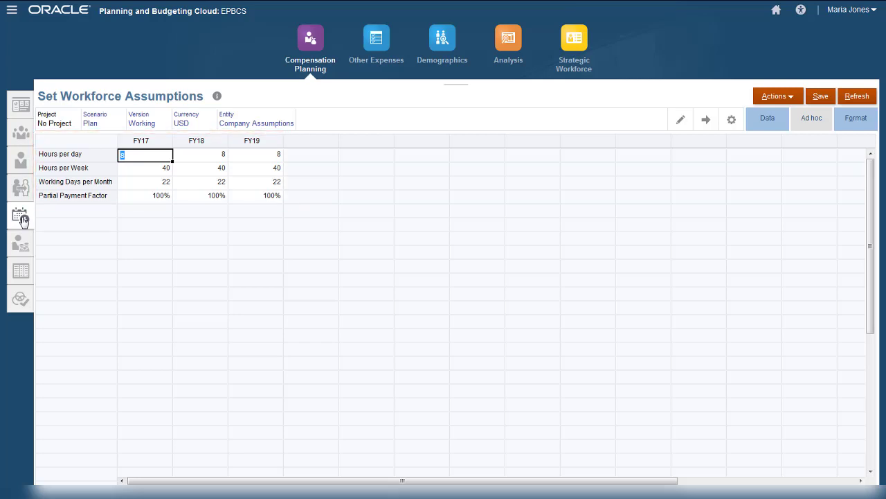
click(20, 273)
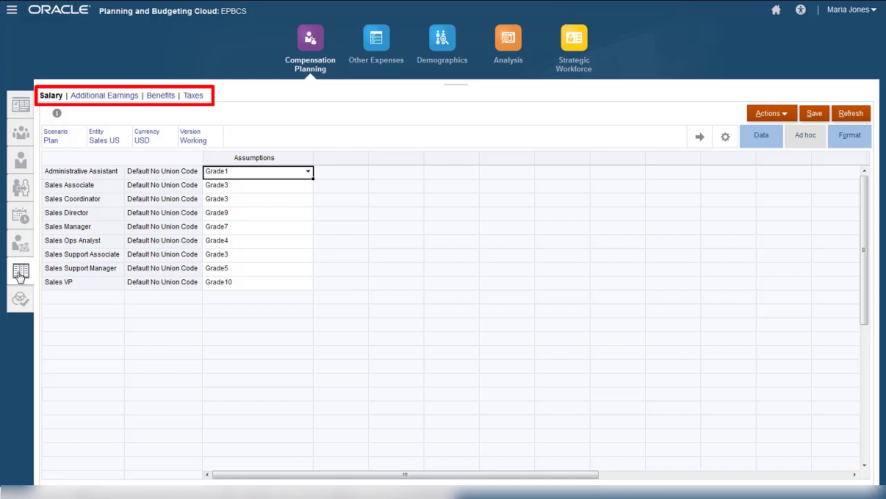
Show the Benefits defaults: Medical - US for All Jobs and Car Allowance - US for Sales Manager
click(162, 96)
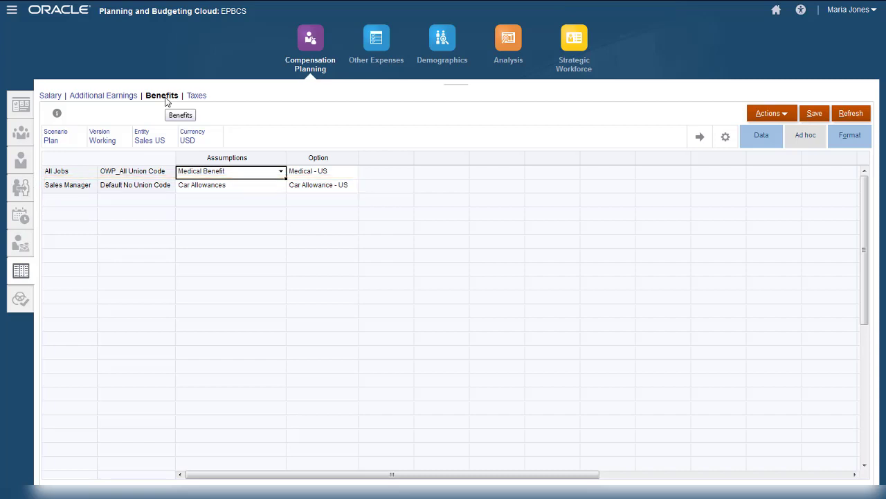
Add a Fringe Benefit Rate default with option Fringe Rate - US for All Jobs
click(786, 119)
click(795, 149)
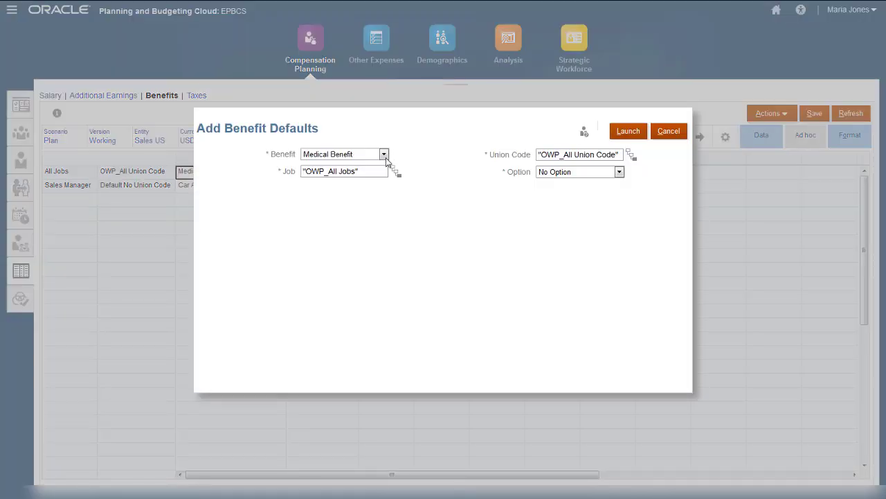
click(383, 154)
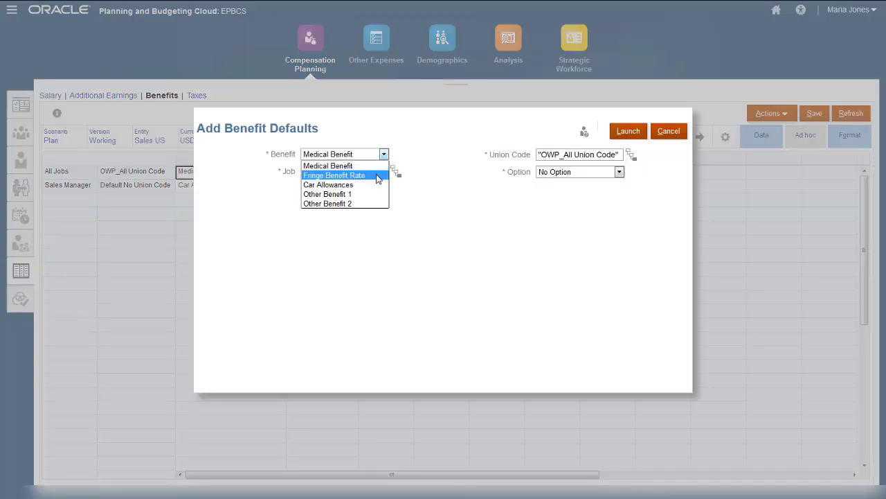
click(379, 176)
click(620, 173)
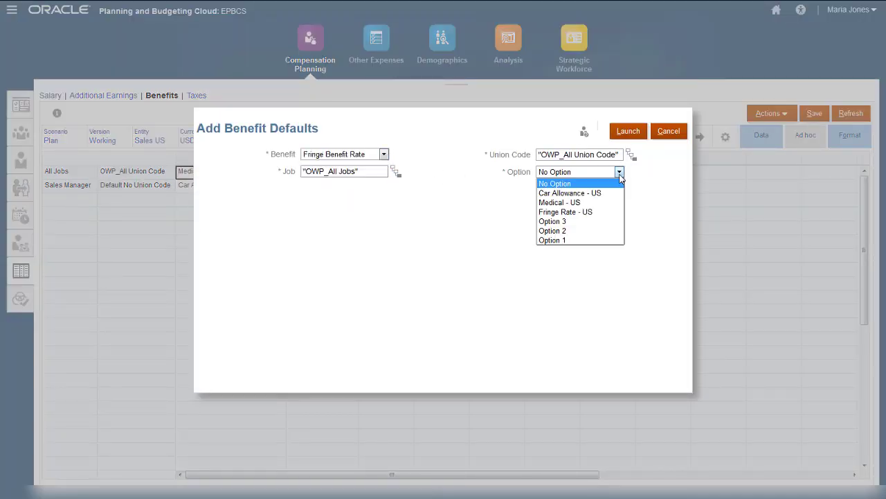
click(606, 212)
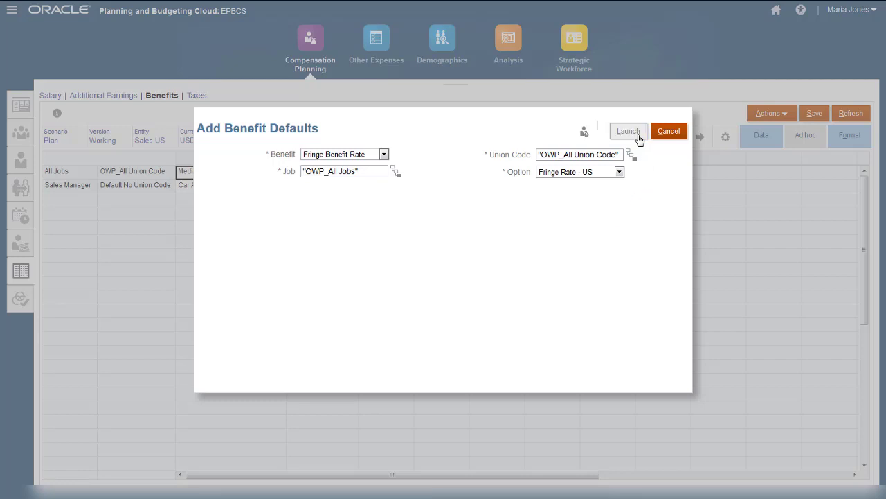
click(638, 139)
click(489, 138)
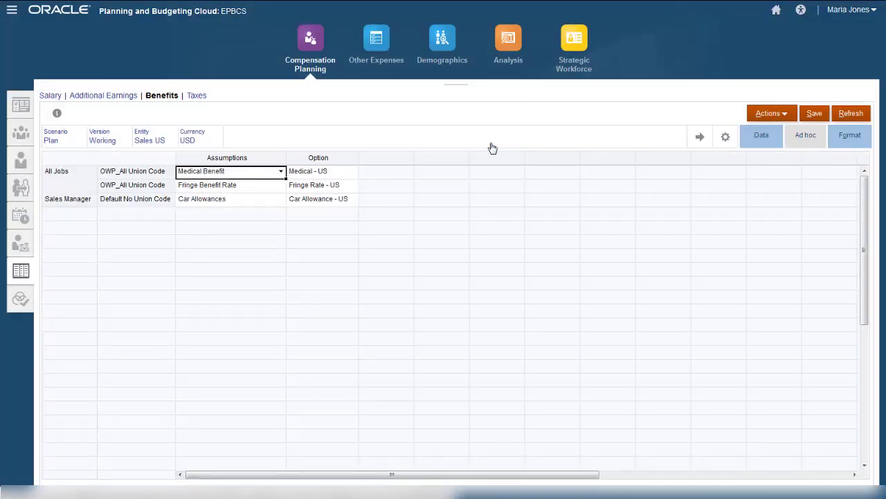